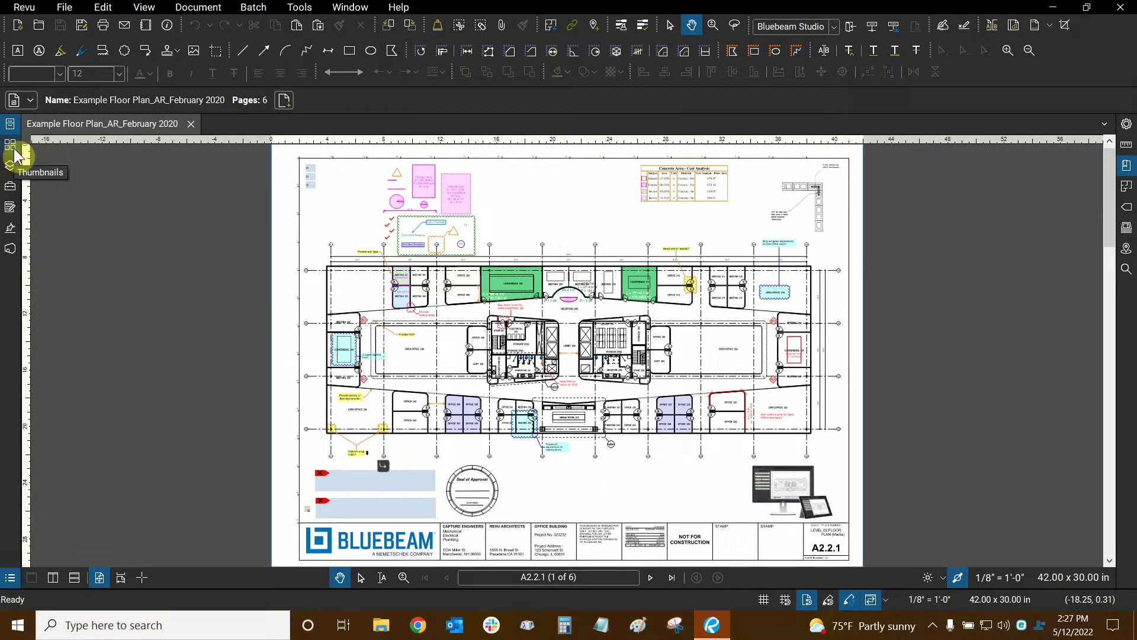
Show thumbnails of the six pages A2.2.1, A2.2.2, A2.2.3, 4, 5 and 6, checking their options menu.
left_click(13, 148)
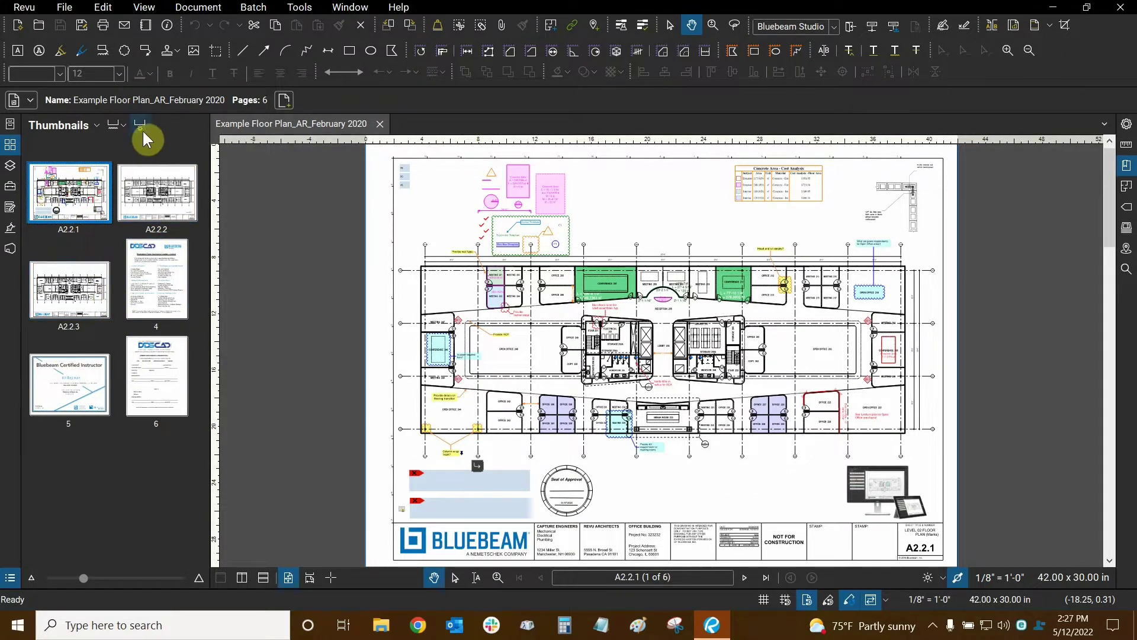
left_click(82, 126)
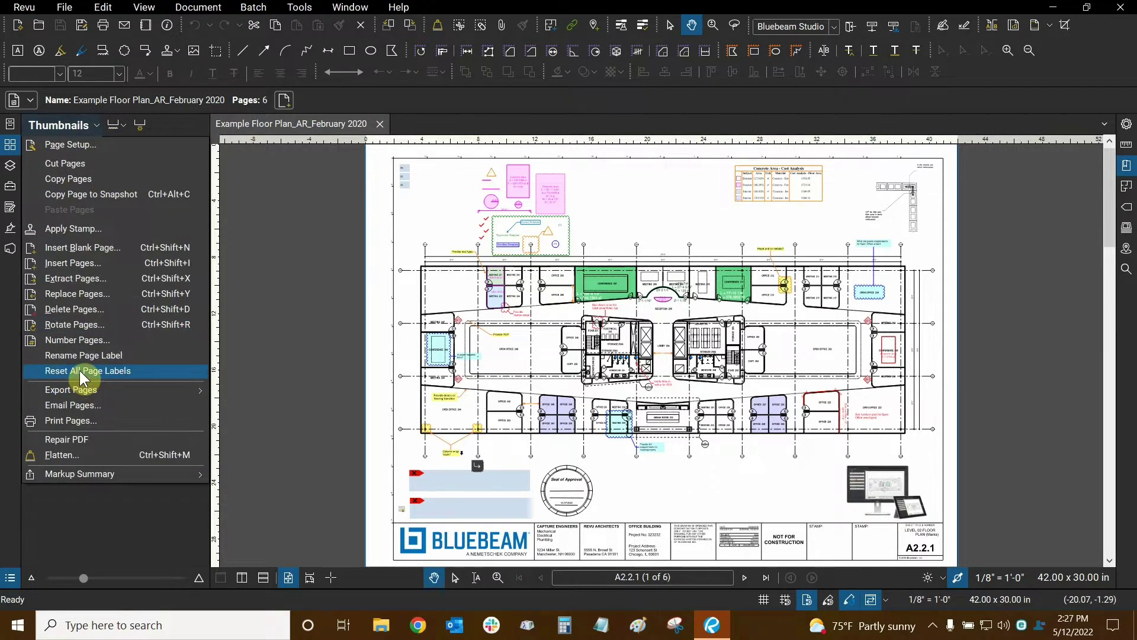
left_click(74, 525)
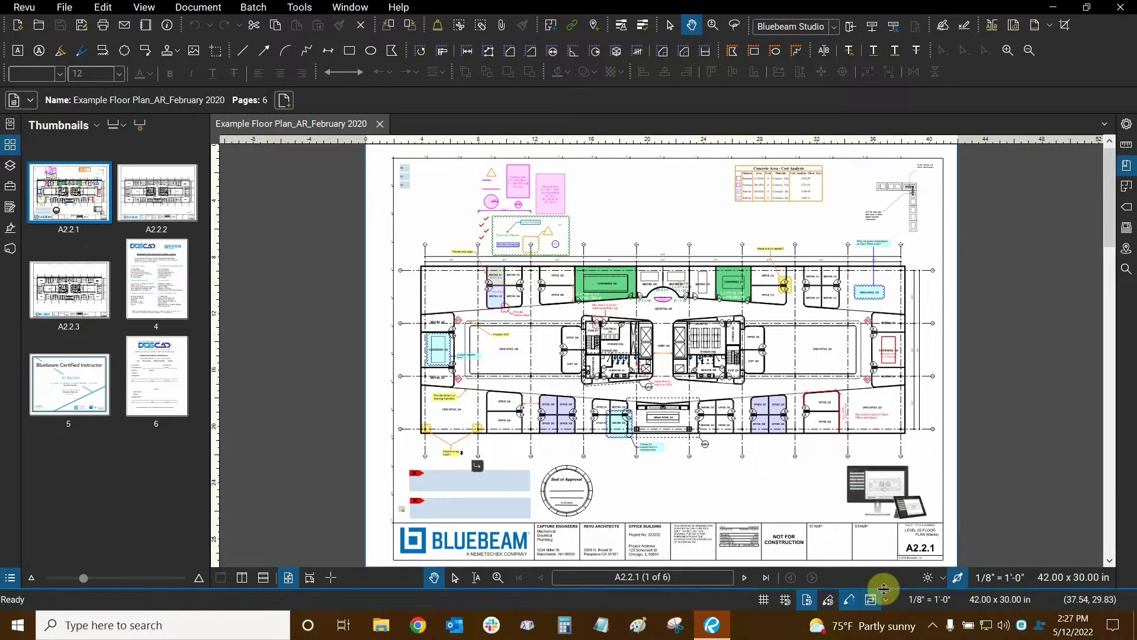
scroll(648, 375, "up", 5)
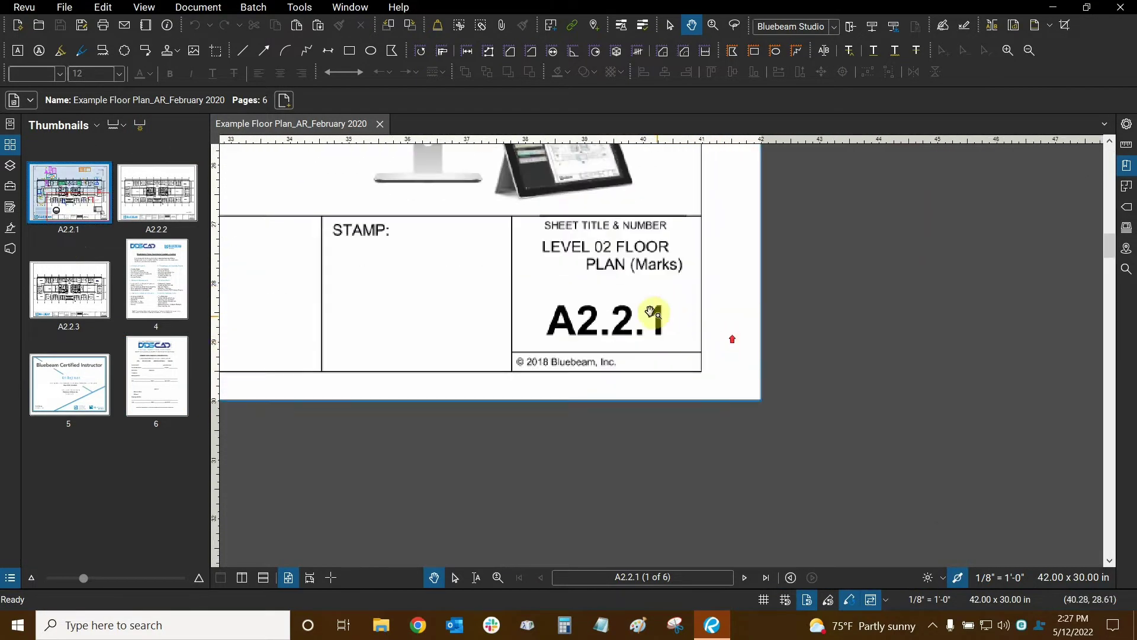
scroll(651, 312, "up", 2)
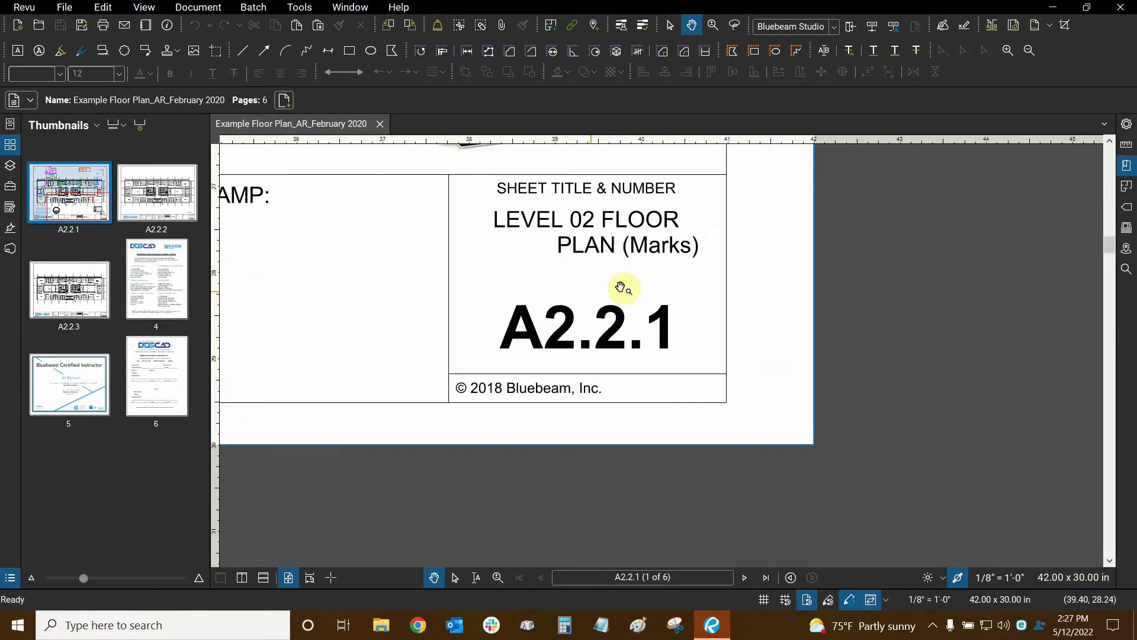
left_click(744, 579)
left_click(744, 579)
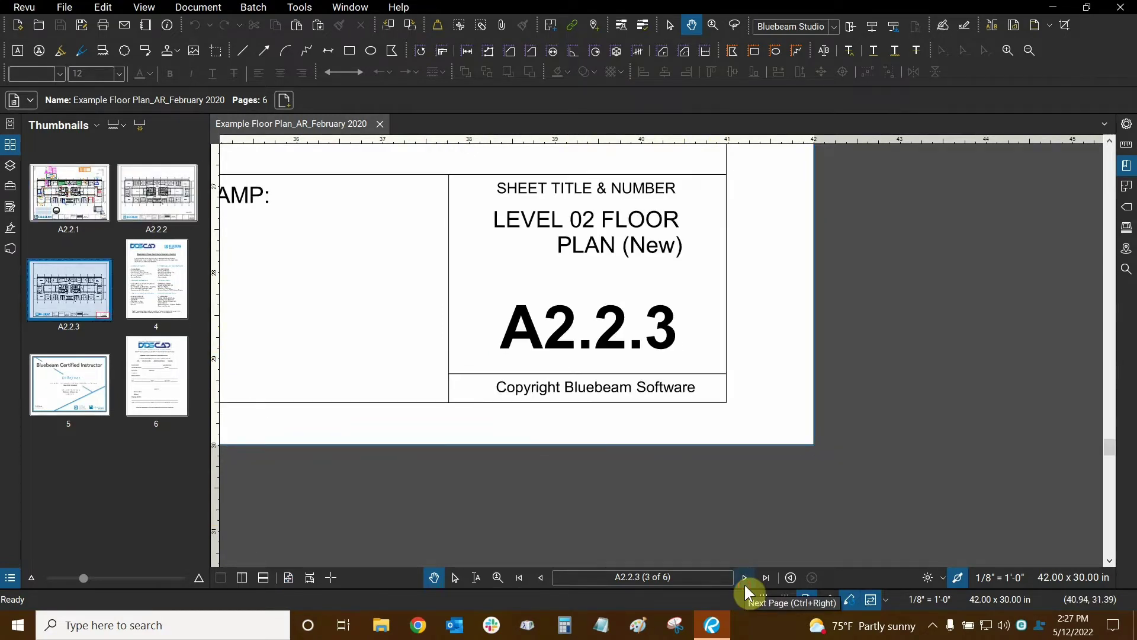
left_click(541, 576)
left_click(541, 575)
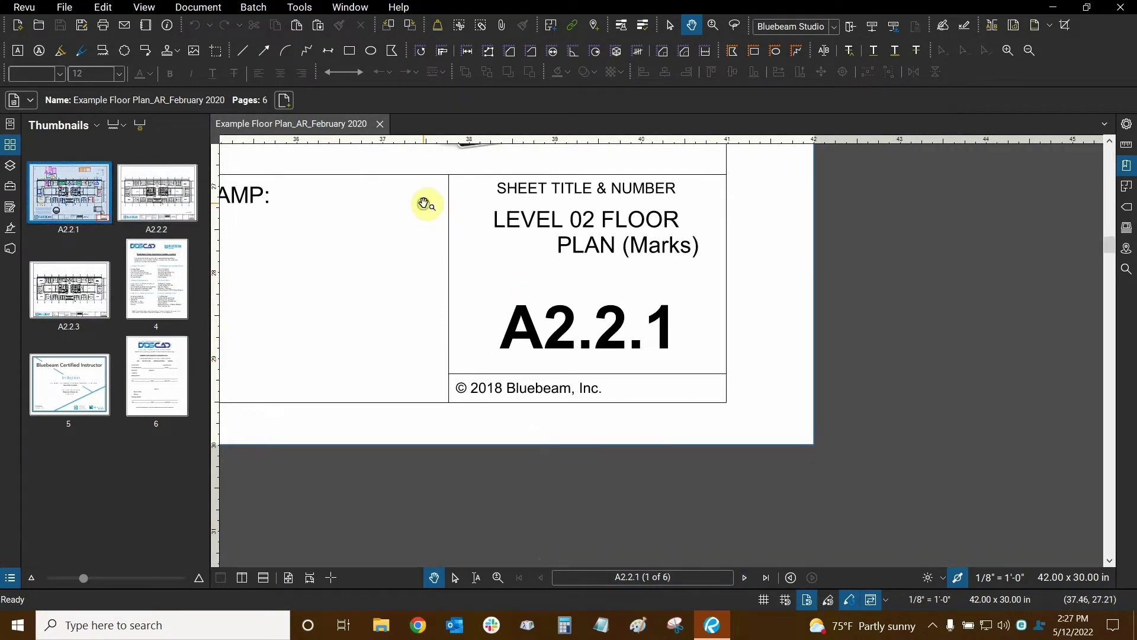
key("ctrl+0")
left_click(141, 127)
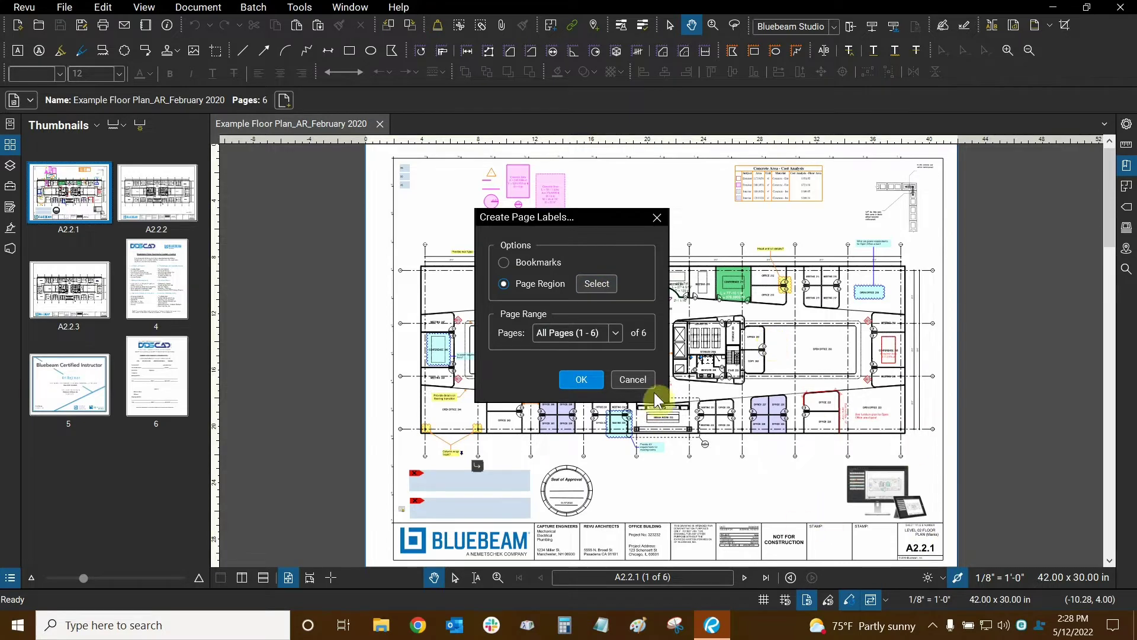
left_click(634, 380)
left_click_drag(918, 539, 516, 311)
scroll(517, 312, "up", 5)
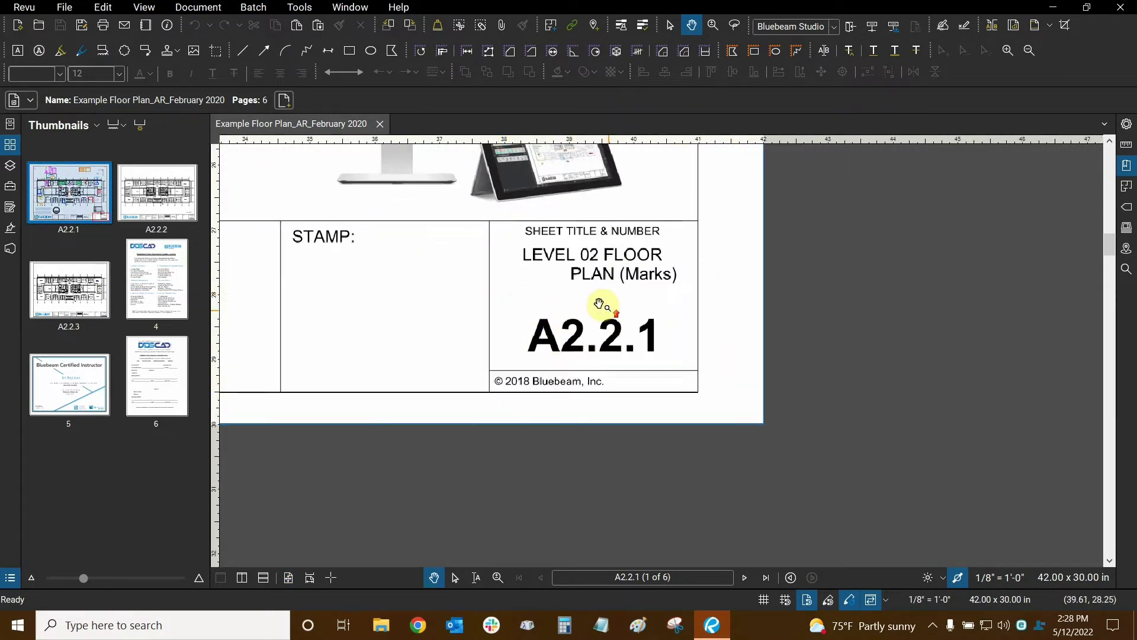
scroll(500, 236, "up", 4)
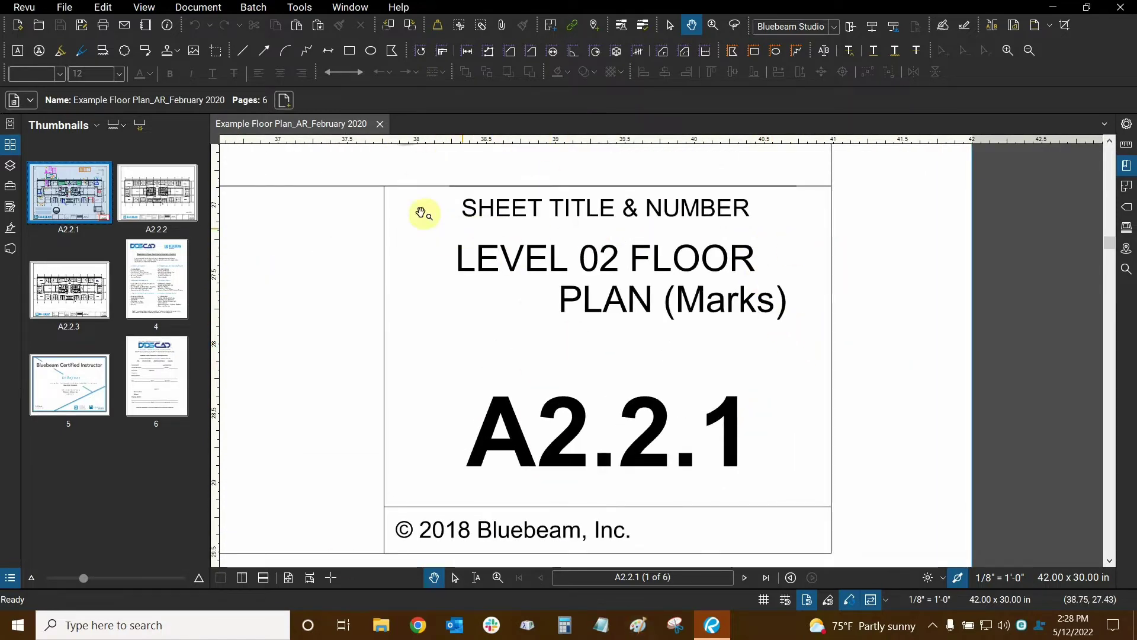
Fit the sheet in view, list bookmarks A2.2.1 through 6, and bring up Create Bookmarks set to Page Labels.
key("ctrl+0")
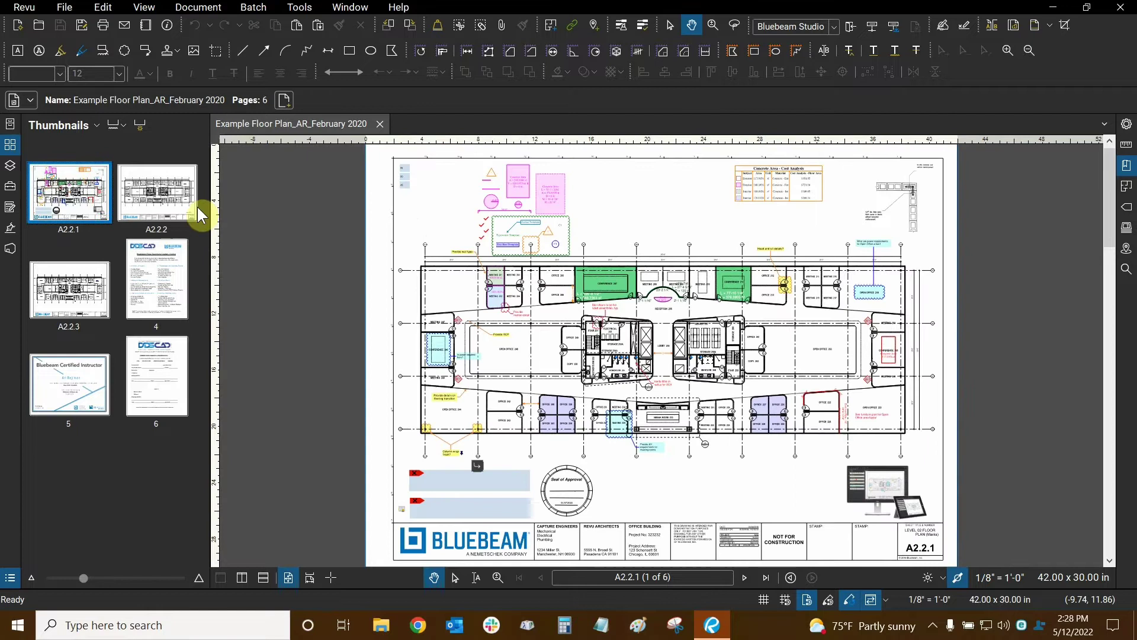
left_click(1127, 167)
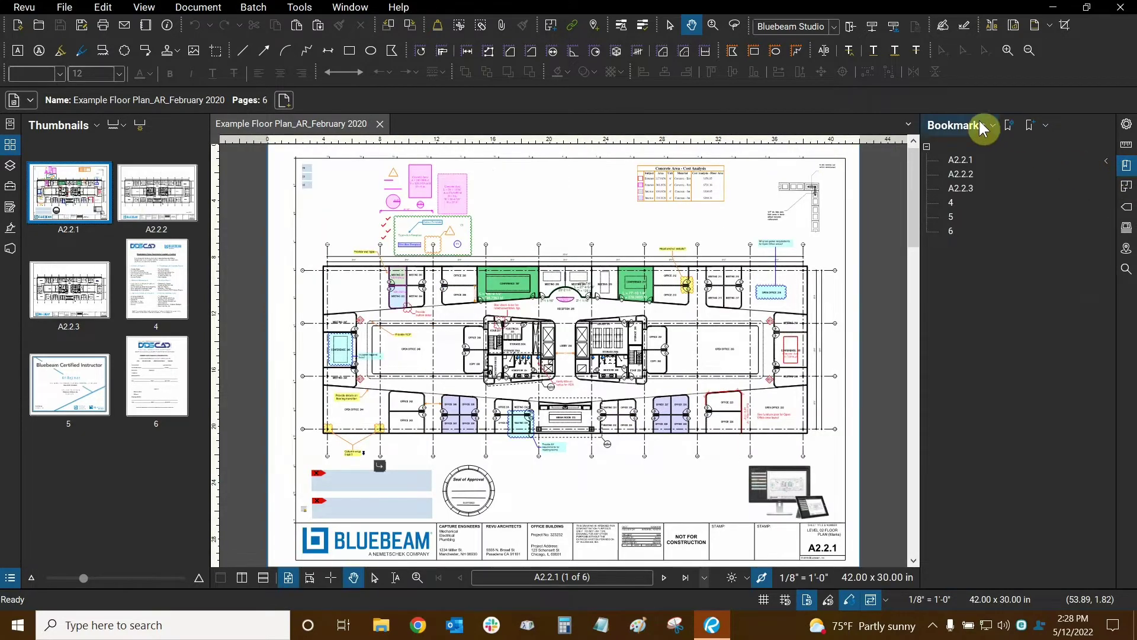
left_click(1010, 127)
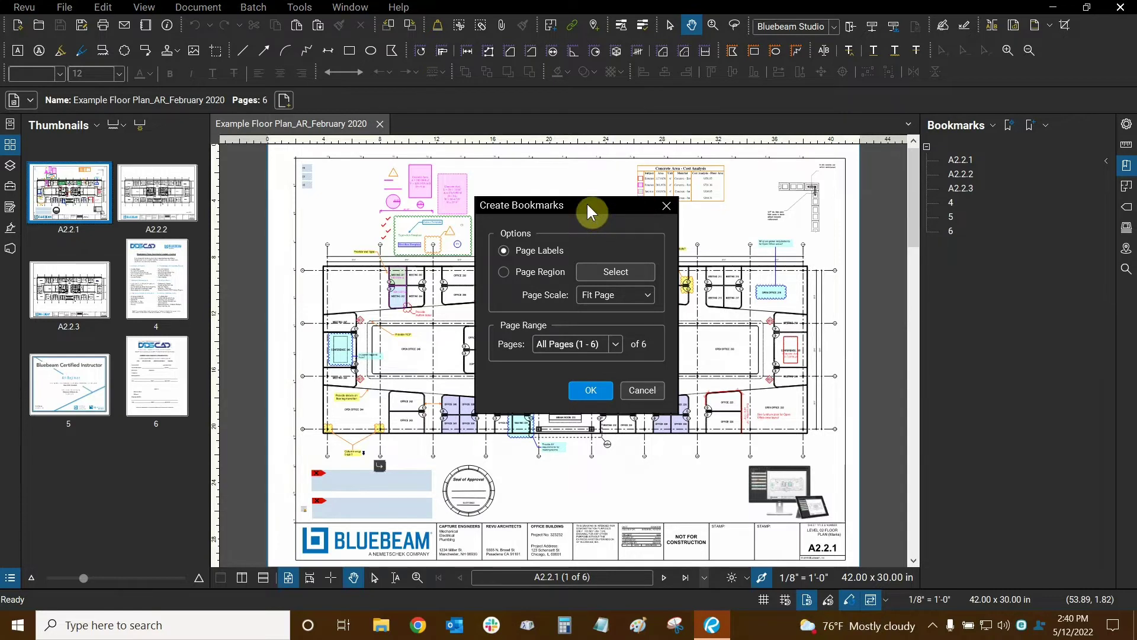
Delete all six existing bookmarks and regenerate them from page labels for pages 1-6.
left_click(622, 392)
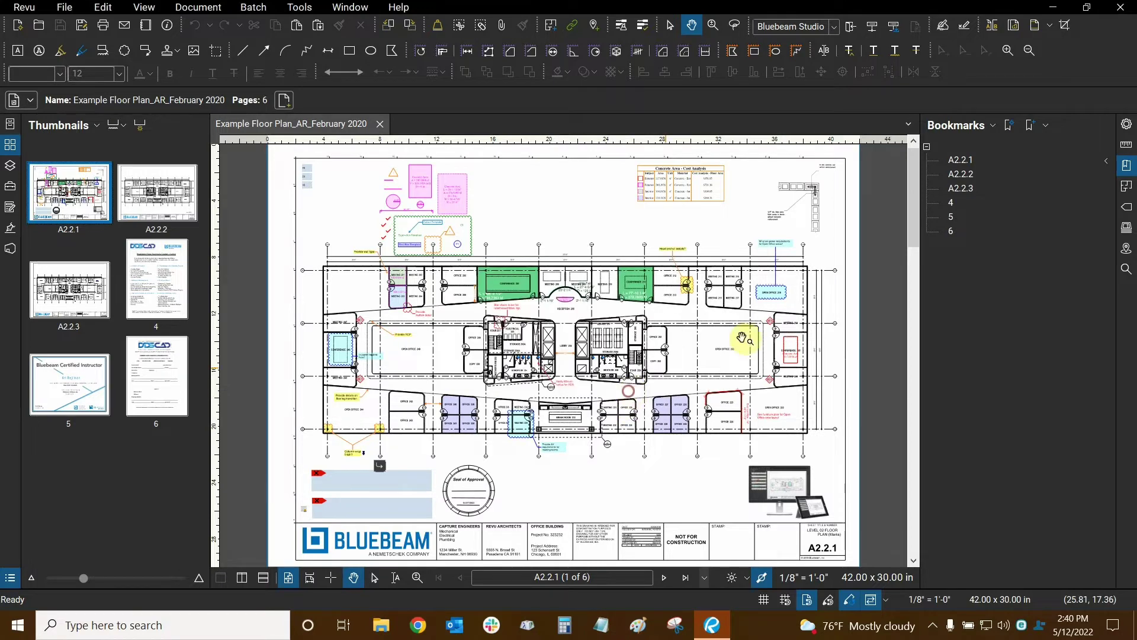
left_click(964, 159)
left_click(962, 232, "shift")
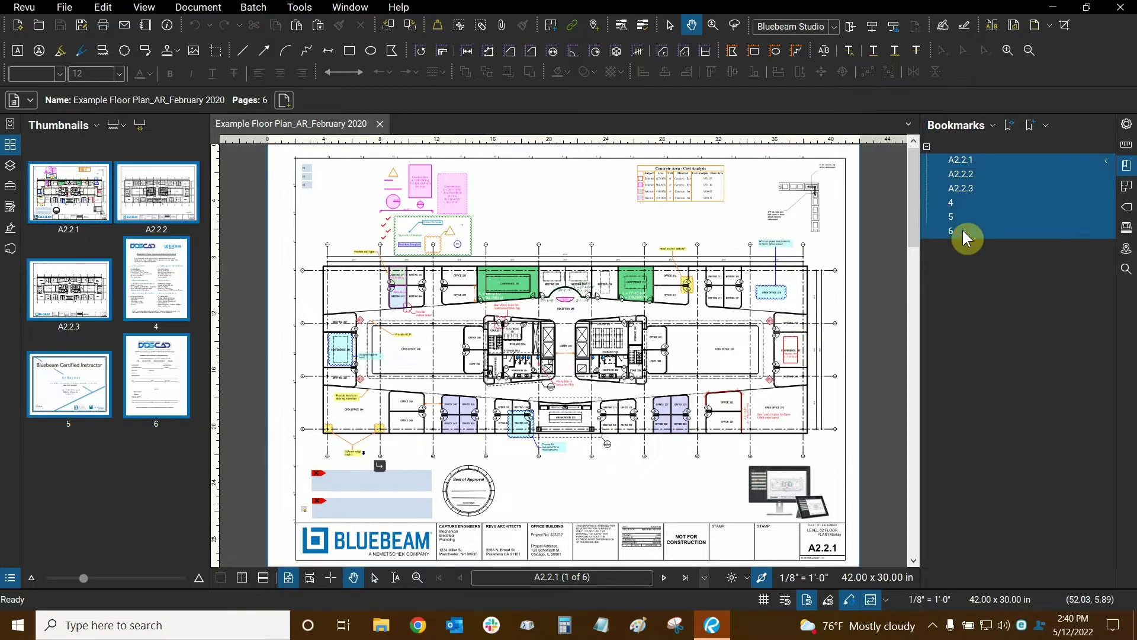
right_click(963, 205)
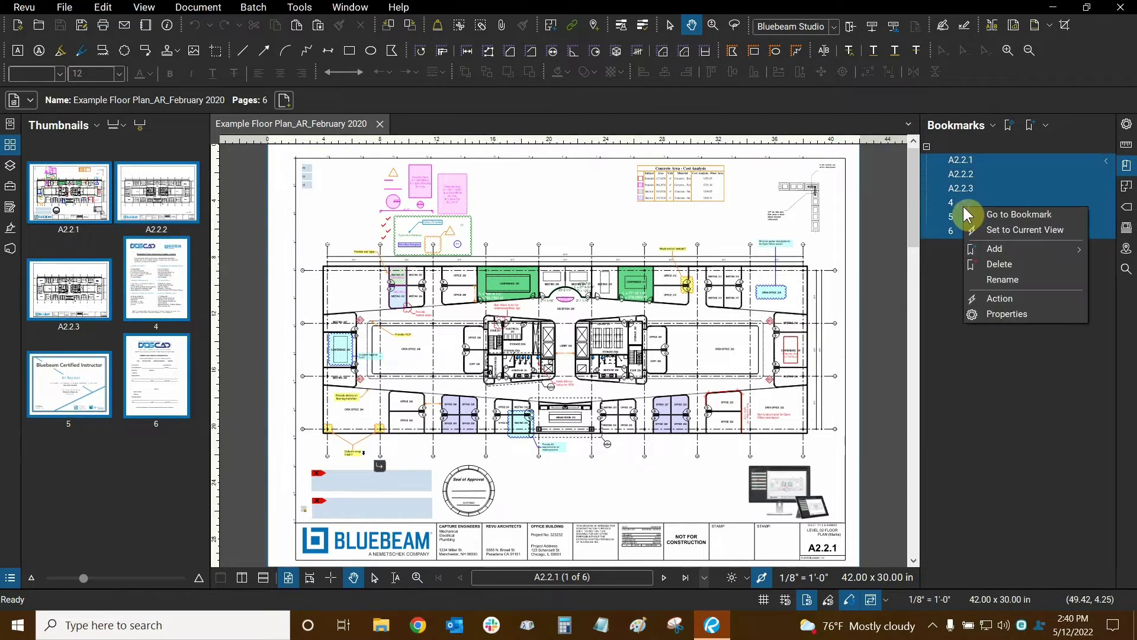
left_click(999, 264)
left_click(1008, 126)
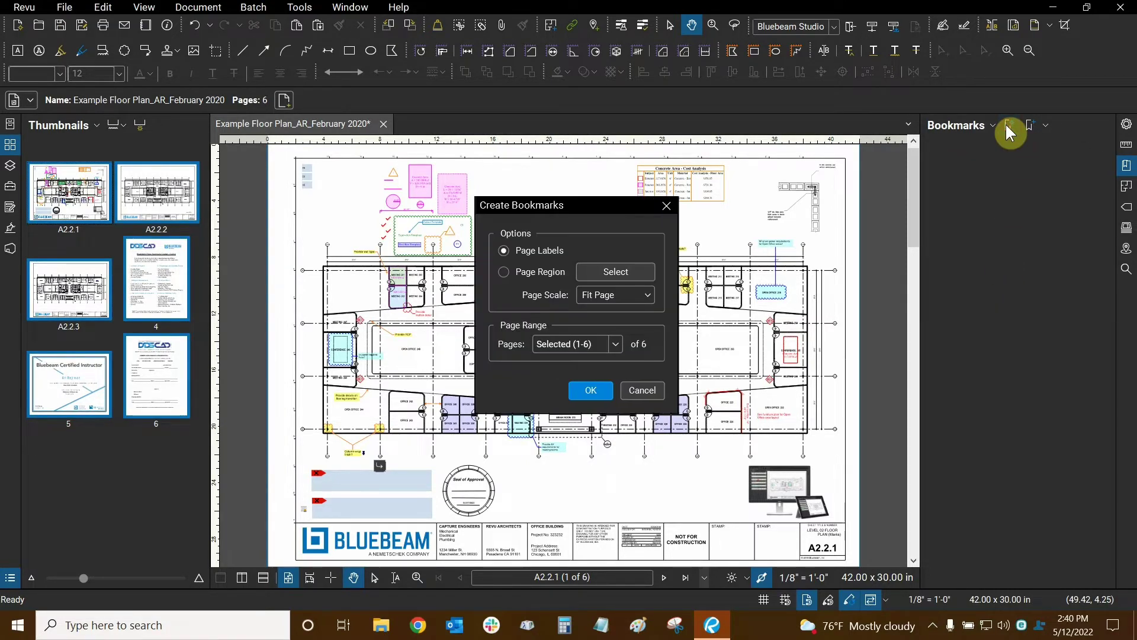
left_click(588, 392)
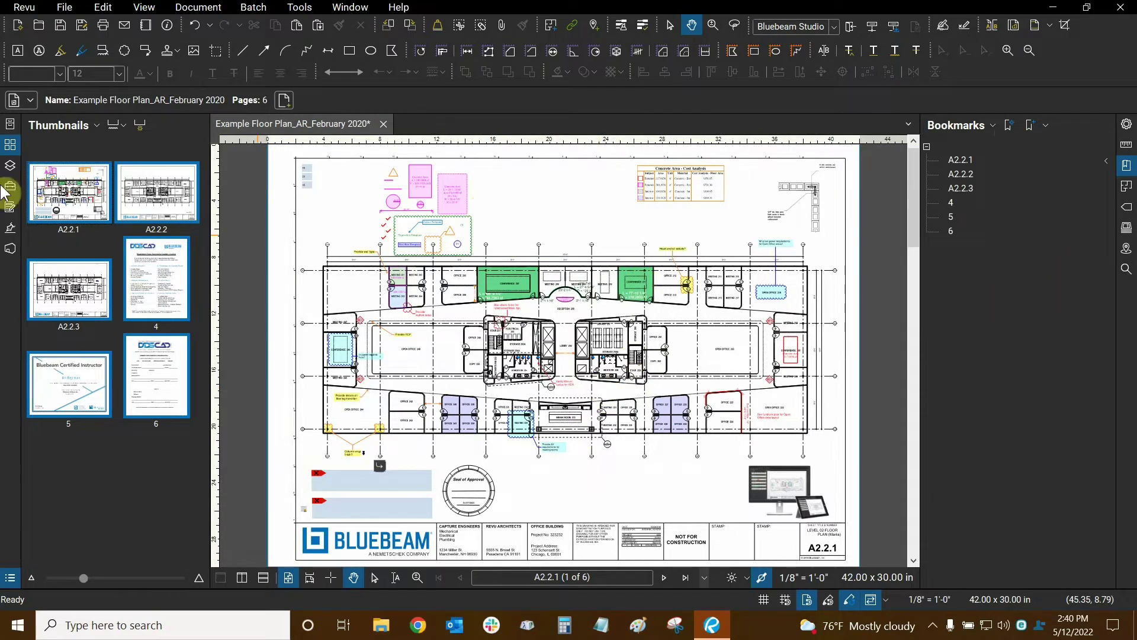
left_click(107, 472)
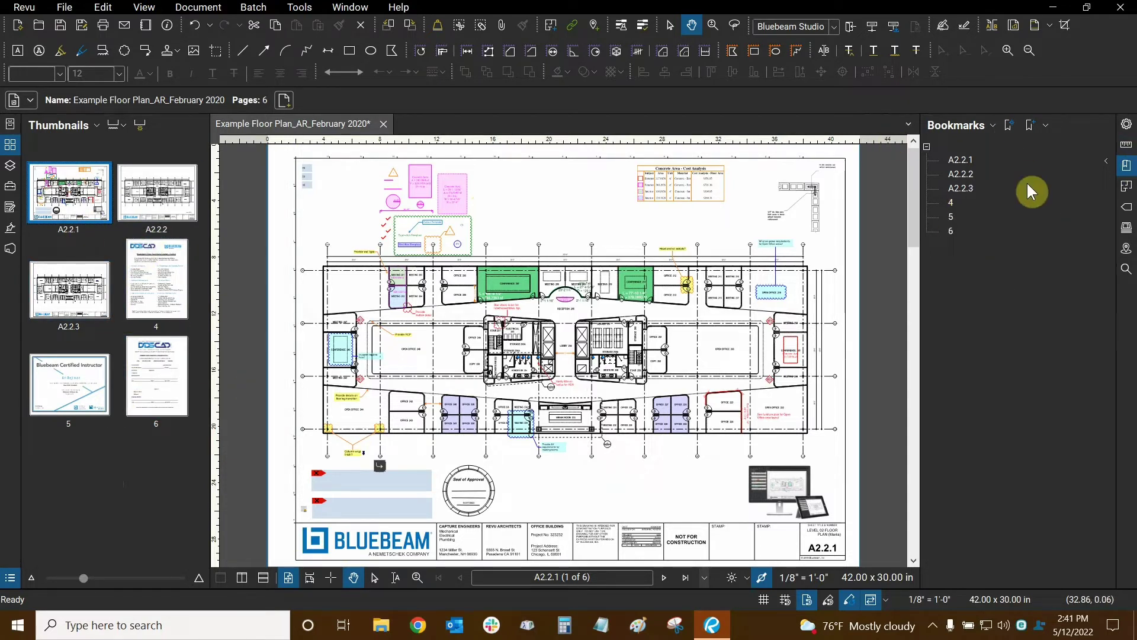
left_click(140, 125)
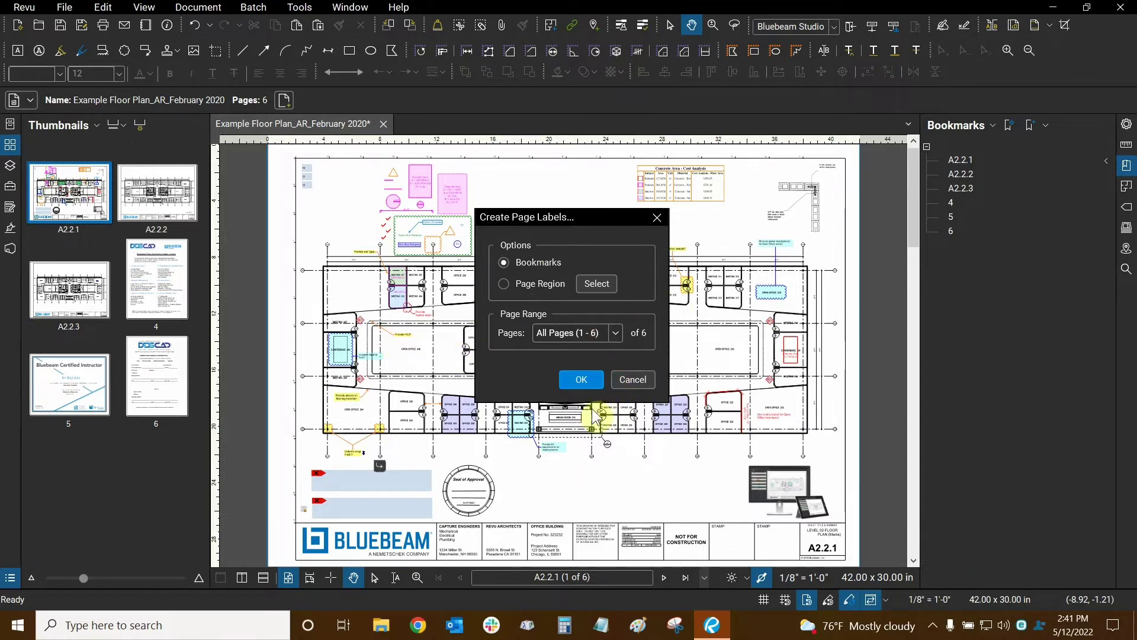
left_click(632, 381)
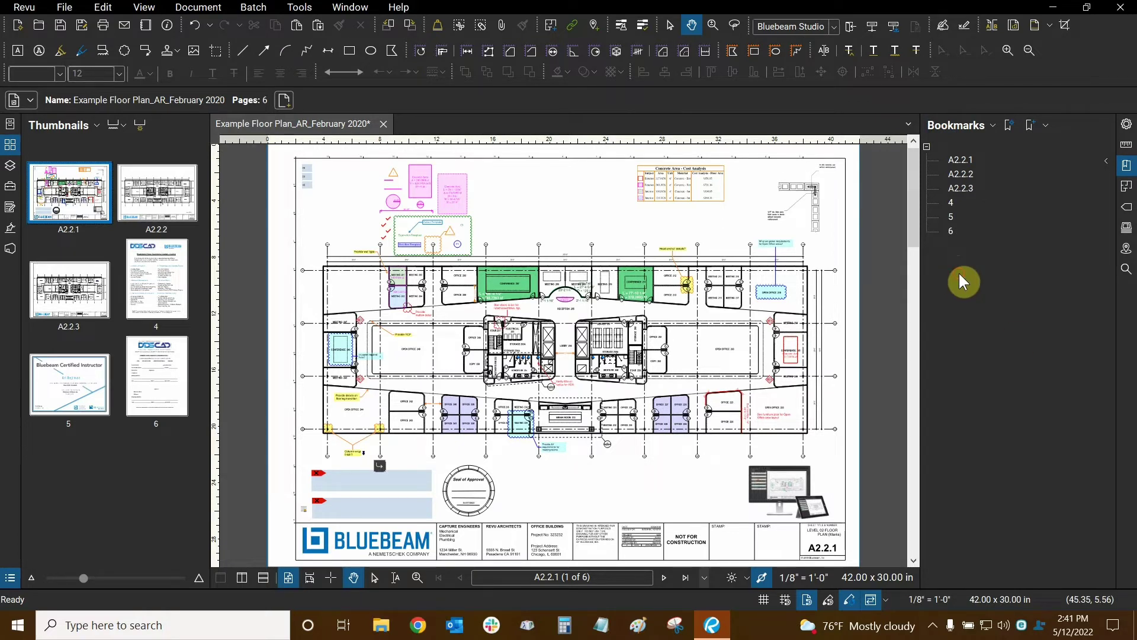
Bring up the Export Bookmarks dialog from the bookmark options, adding no extra files.
left_click(974, 127)
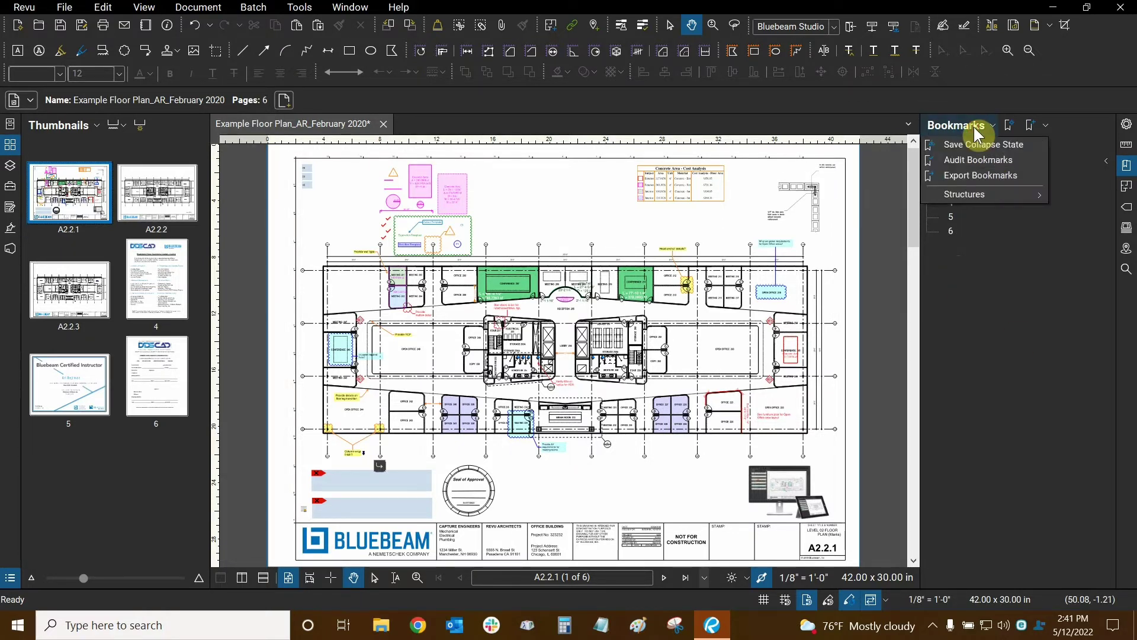
left_click(977, 176)
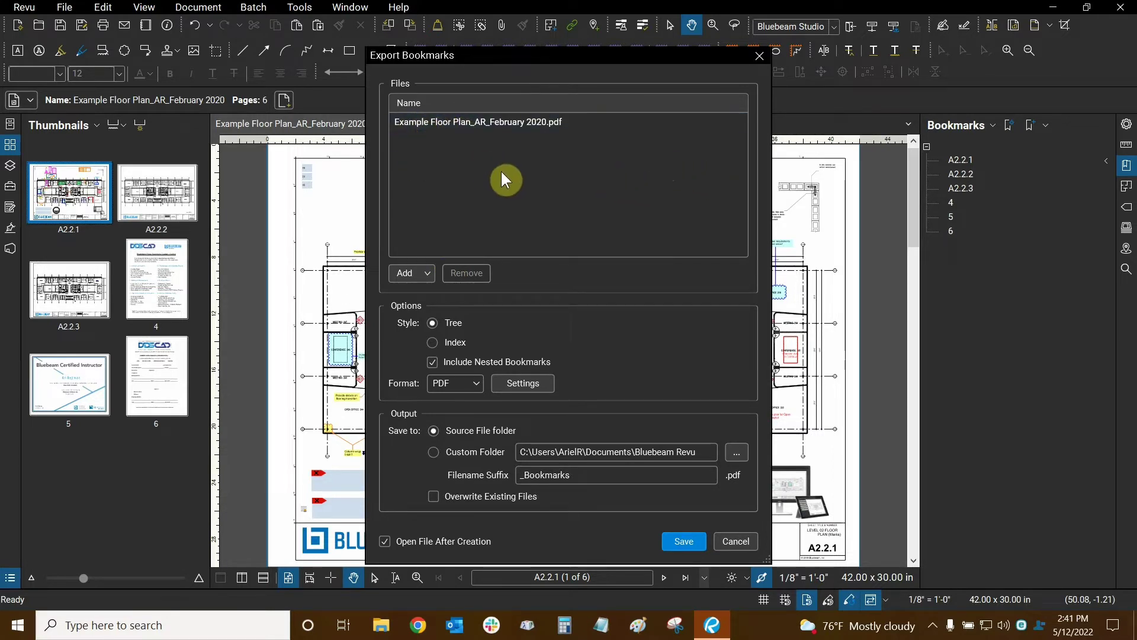
left_click(424, 272)
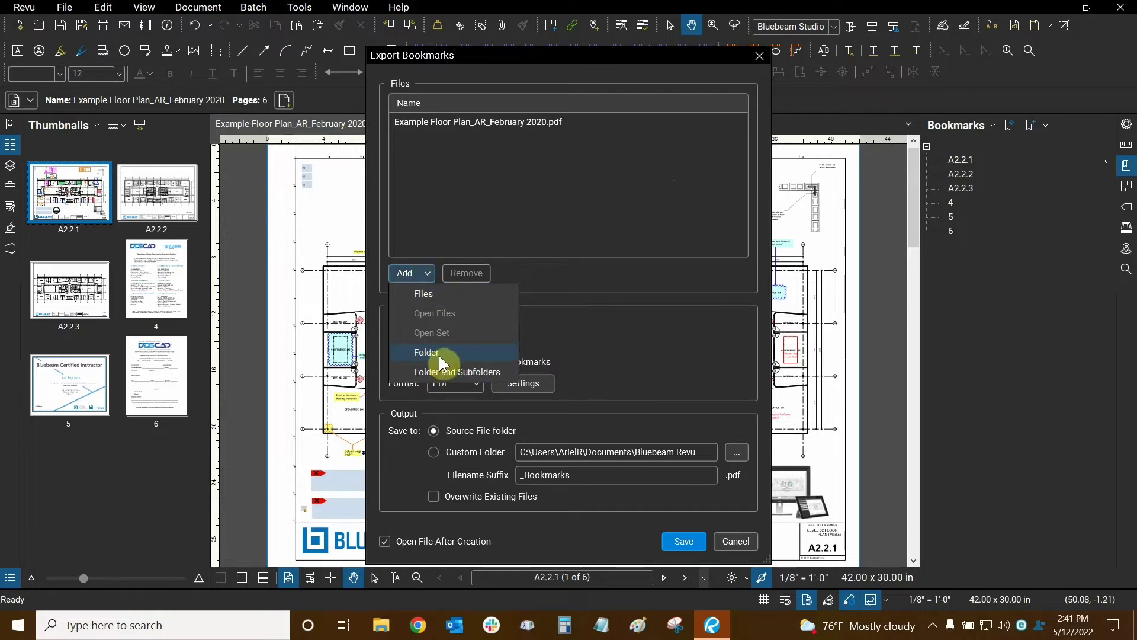
left_click(572, 281)
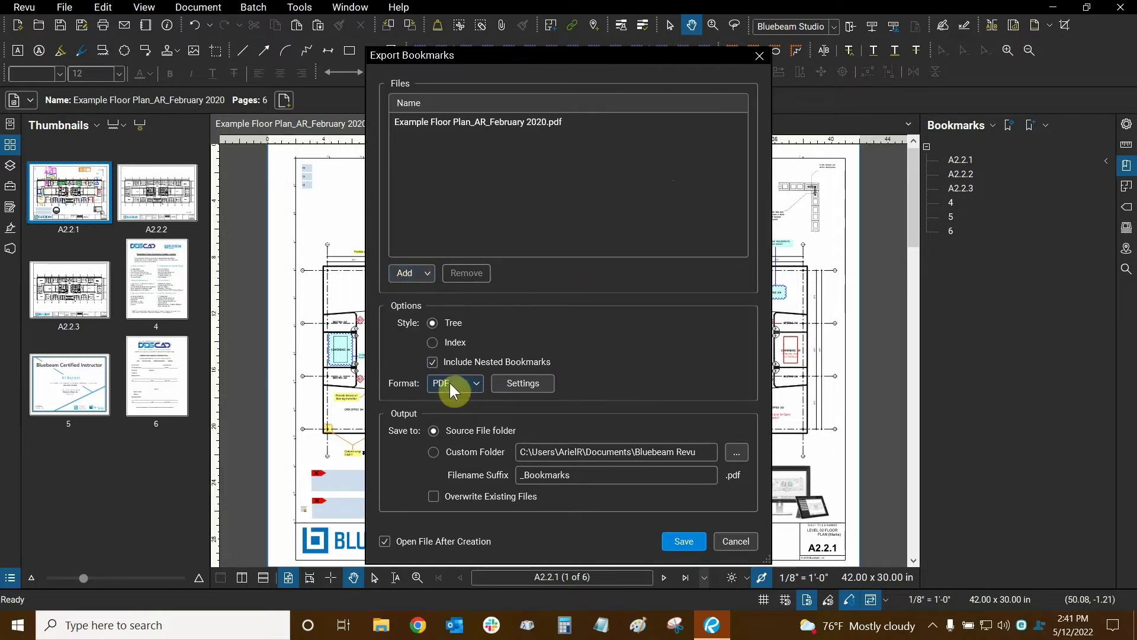
Set the export format to CSV and view its CSV Settings with Include Column Headers checked.
left_click(444, 383)
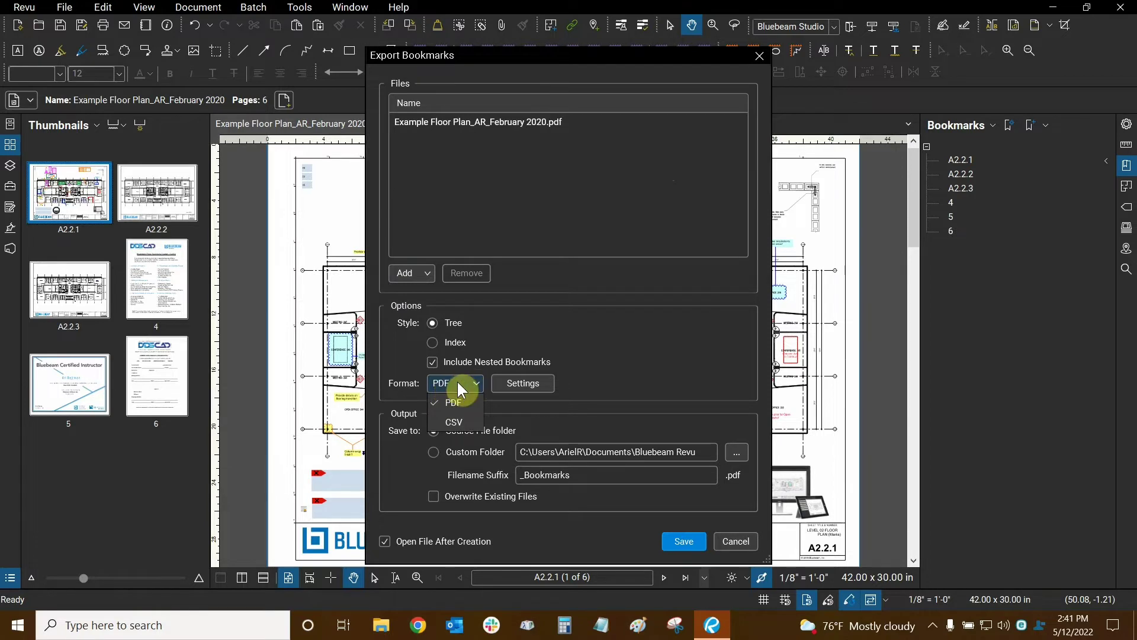
left_click(459, 422)
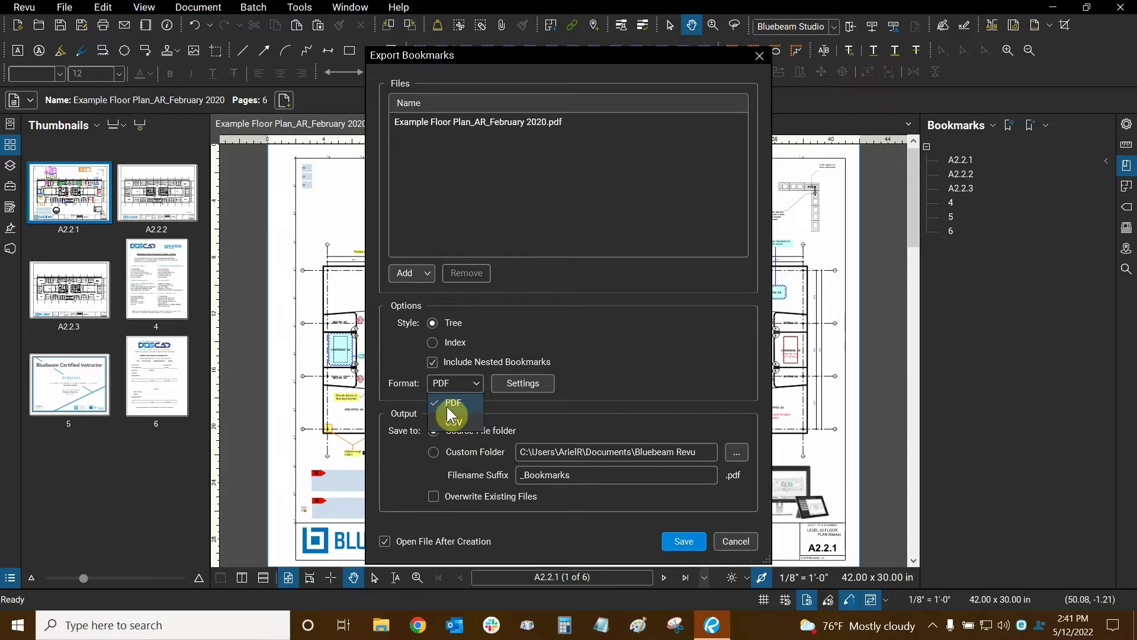
left_click(463, 431)
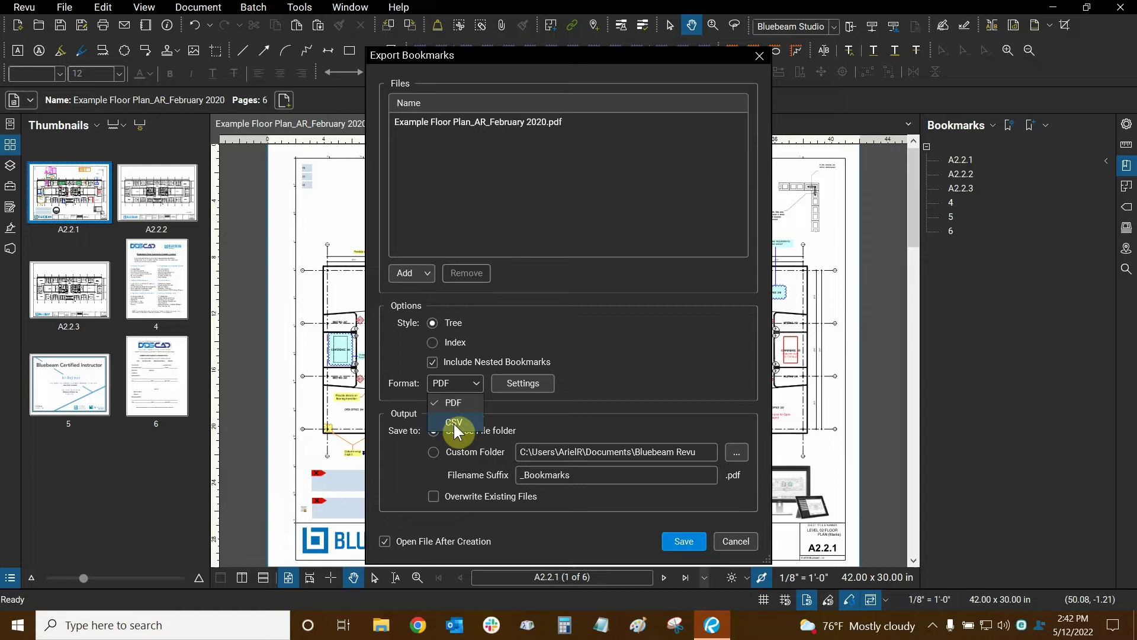
left_click(453, 424)
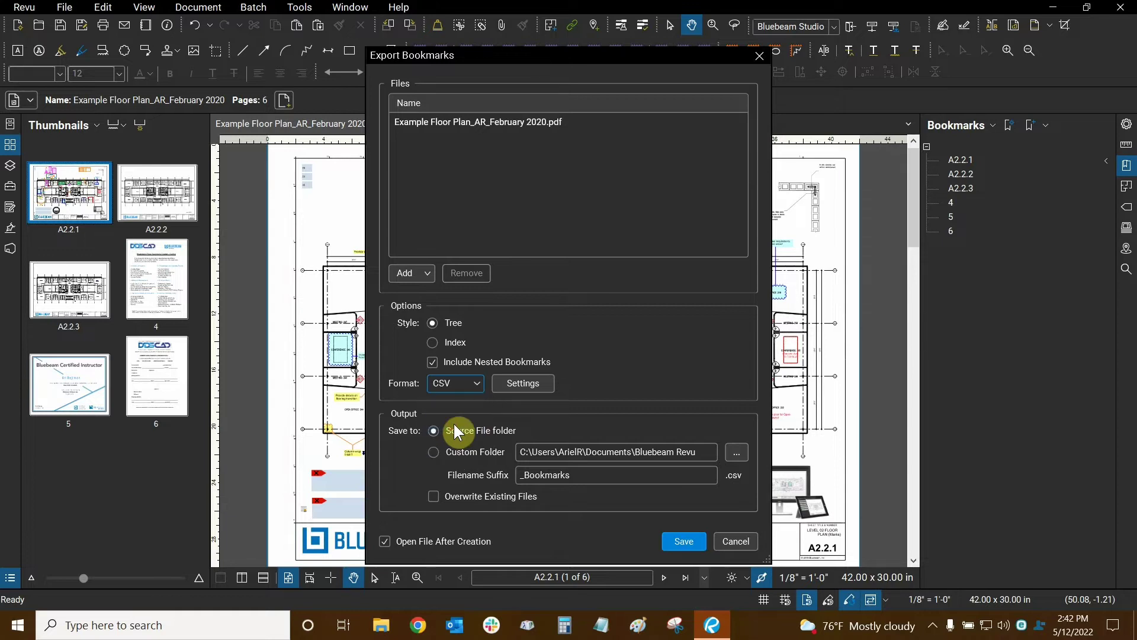
left_click(521, 383)
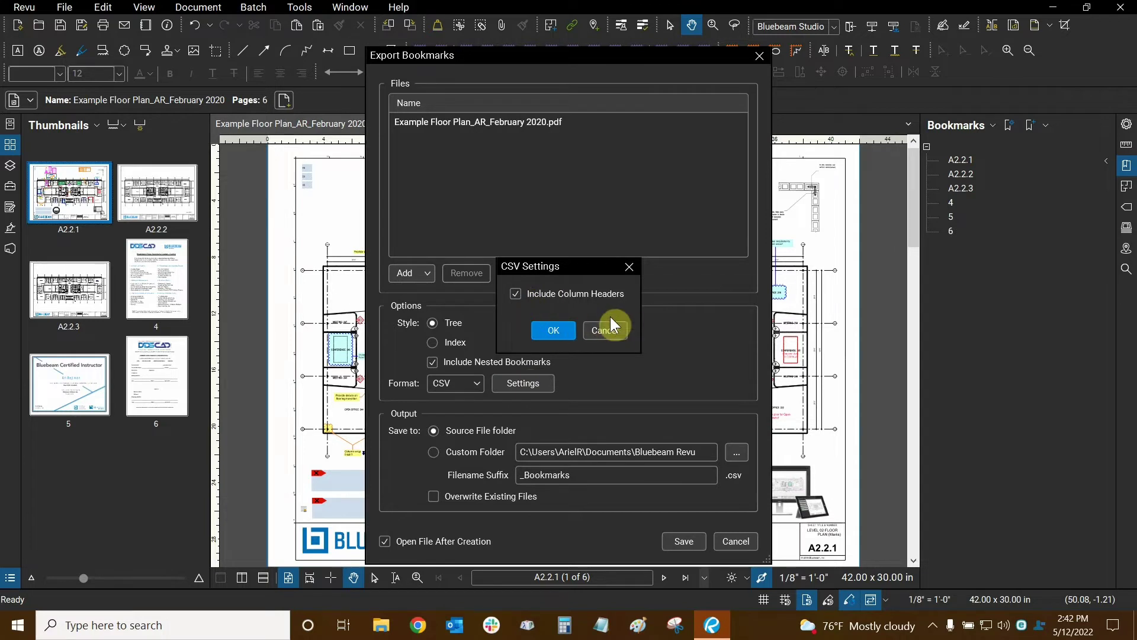
Close CSV Settings and save the bookmarks CSV to a custom output folder.
left_click(603, 333)
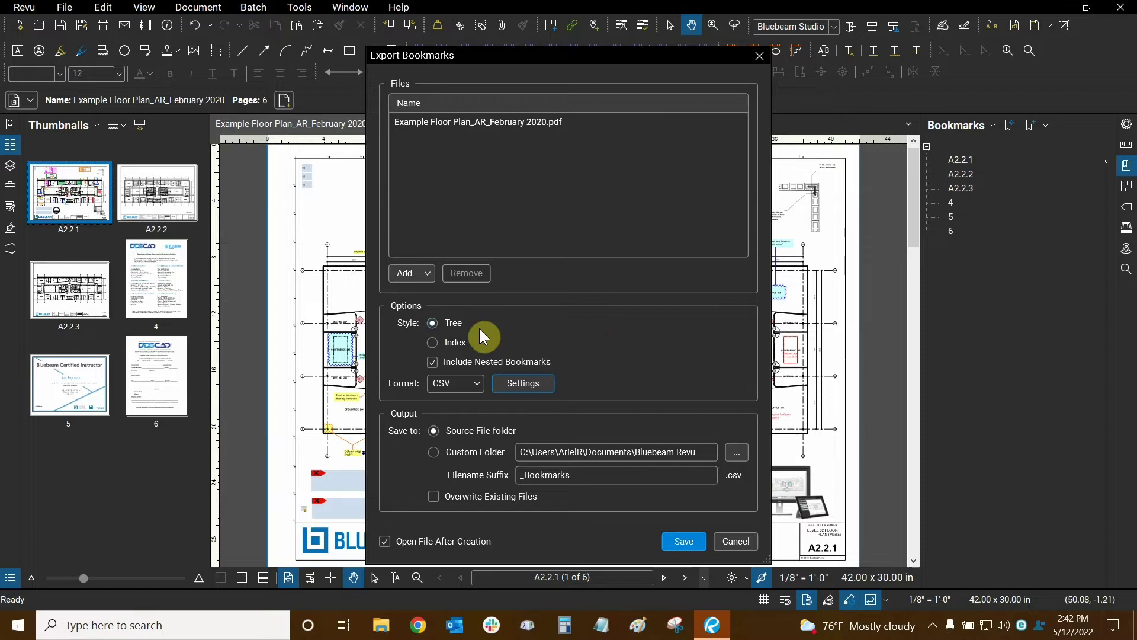
left_click(434, 431)
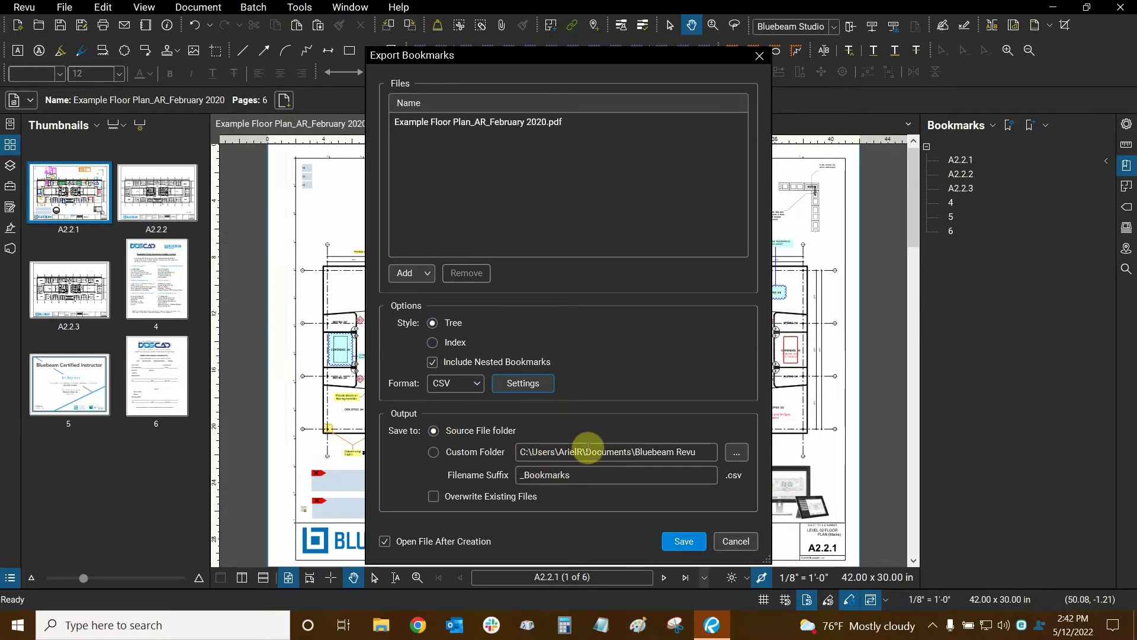
left_click(435, 450)
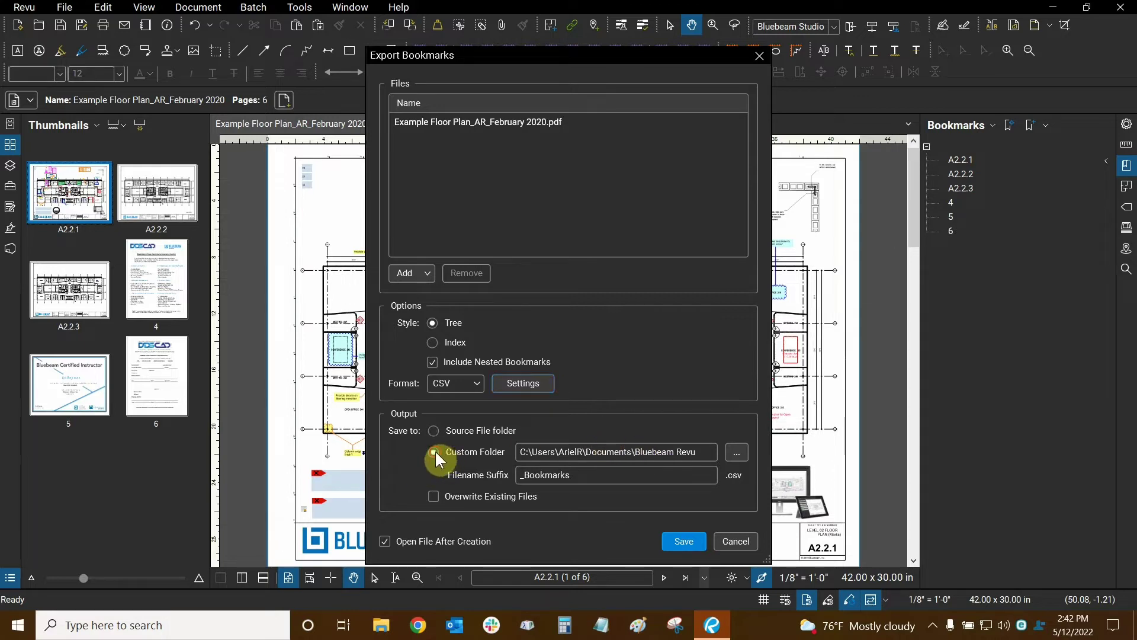
left_click(741, 456)
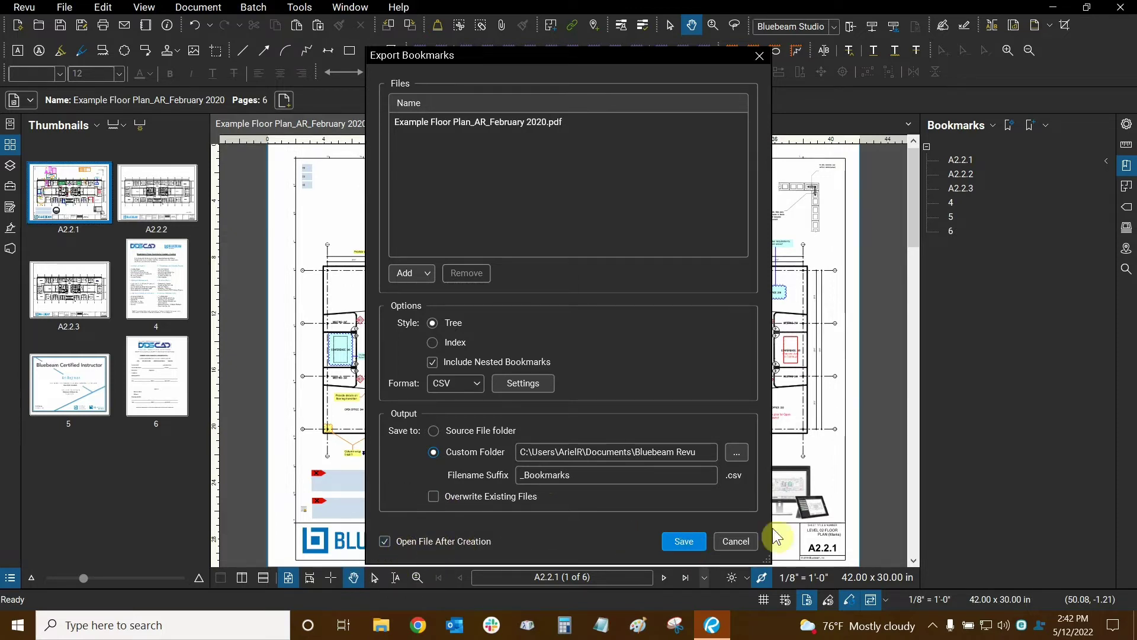
left_click(686, 546)
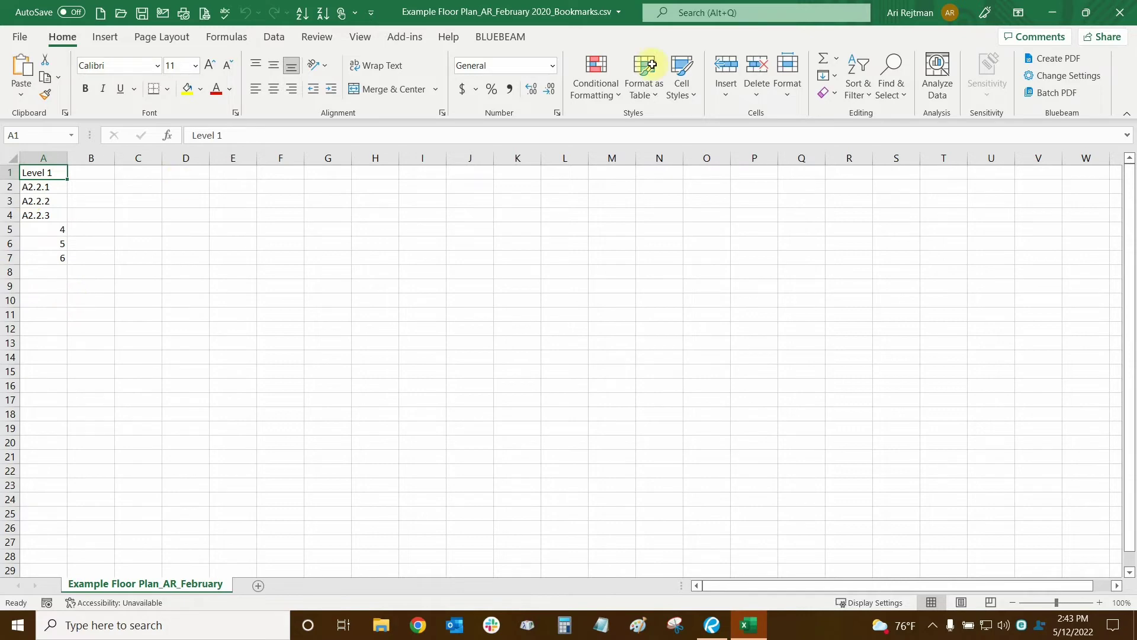
Close the exported CSV listing the Level 1 bookmark names in Excel.
left_click(1121, 13)
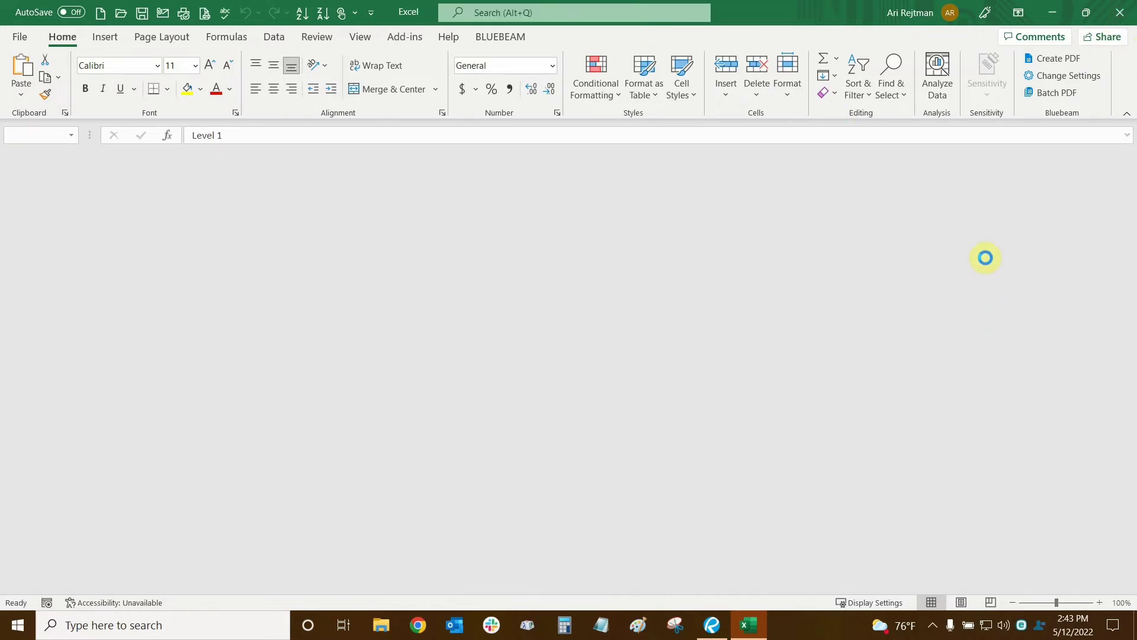
Re-export the bookmarks as an Index-style CSV saved to the custom folder.
left_click(964, 128)
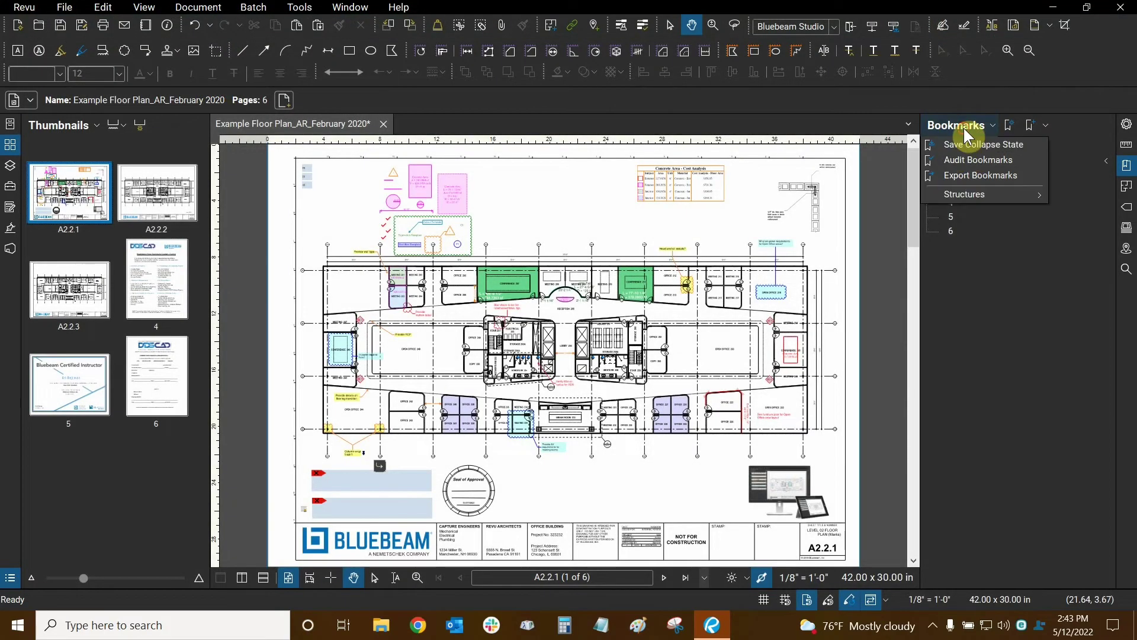
left_click(965, 173)
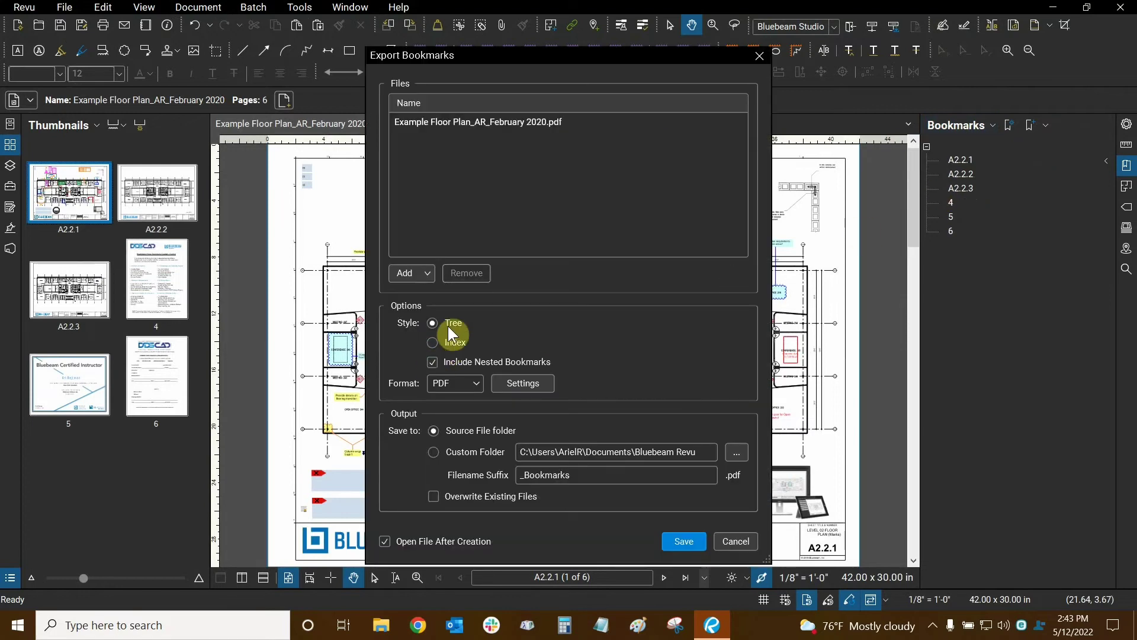
left_click(450, 383)
left_click(447, 419)
left_click(430, 343)
left_click(433, 452)
left_click(697, 538)
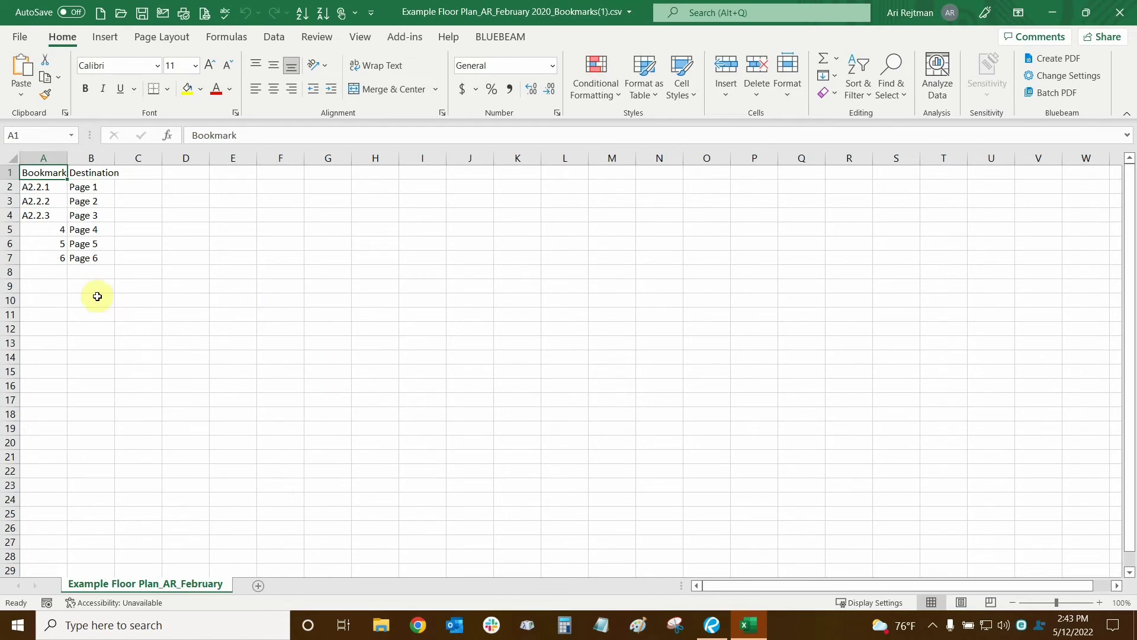
Inspect the Bookmark column A2.2.1–6 beside the Destination column Page 1 through Page 6.
left_click(89, 318)
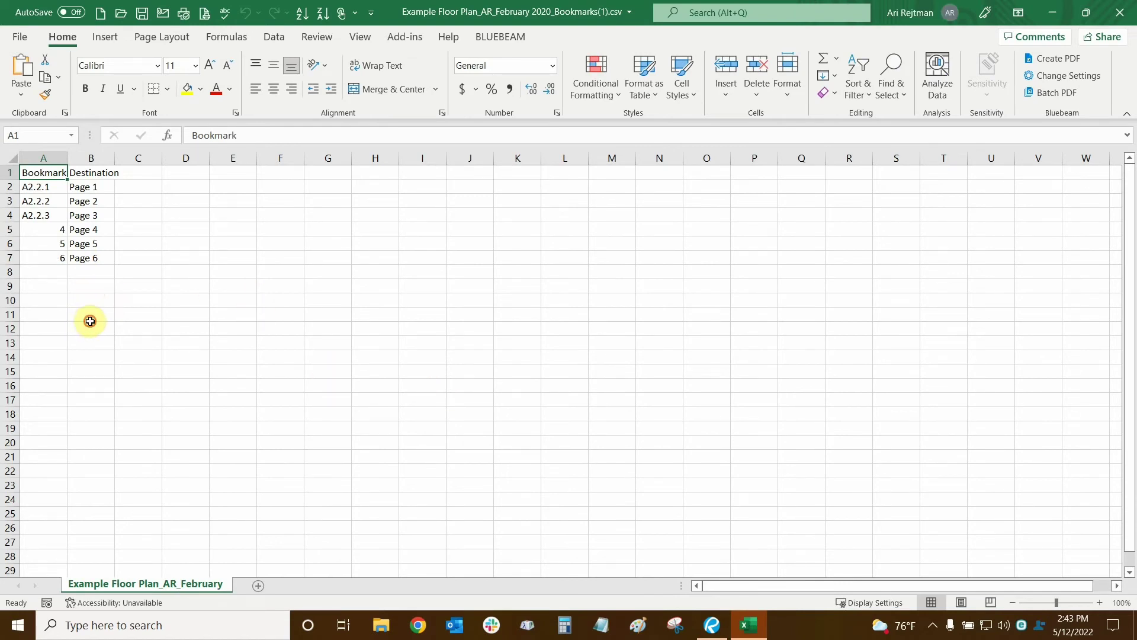
left_click(44, 172)
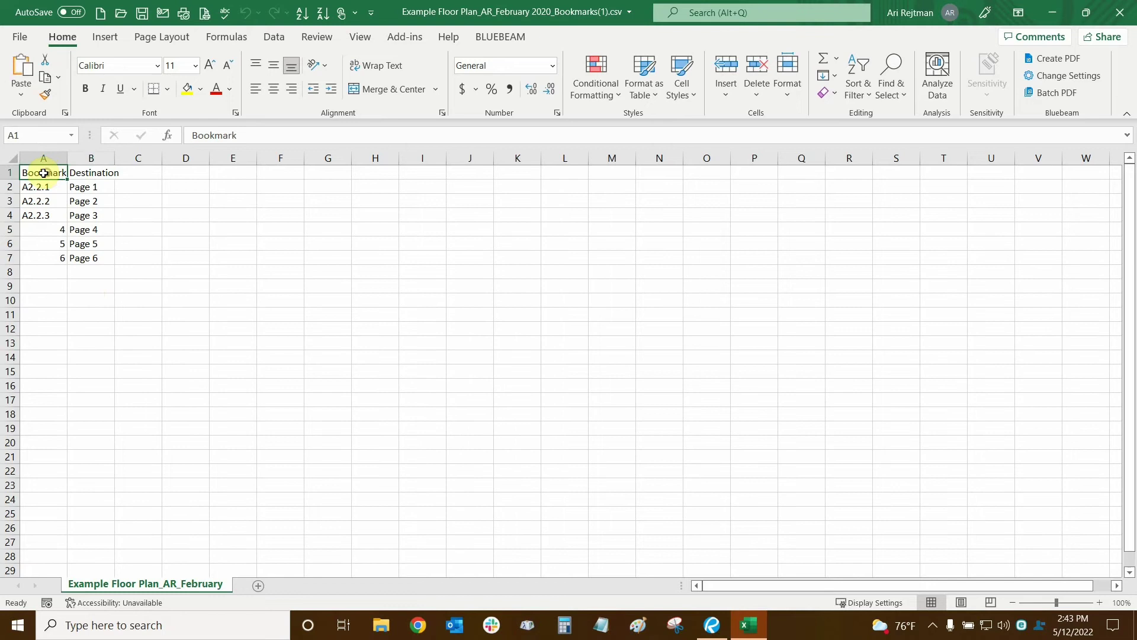
left_click(90, 172)
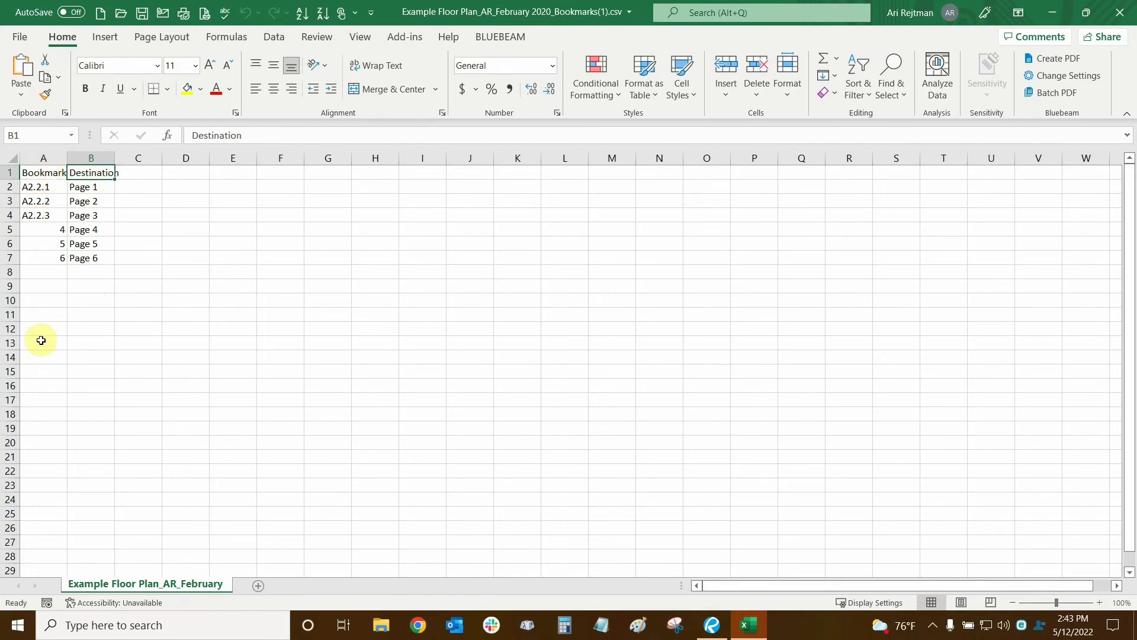
left_click(95, 186)
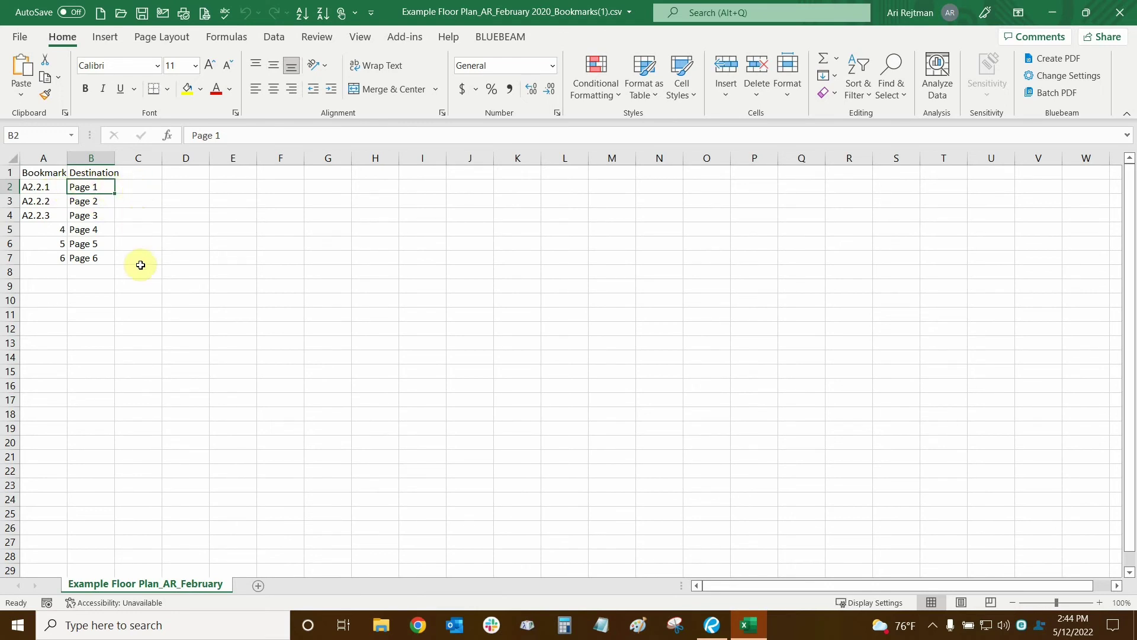
left_click(89, 289)
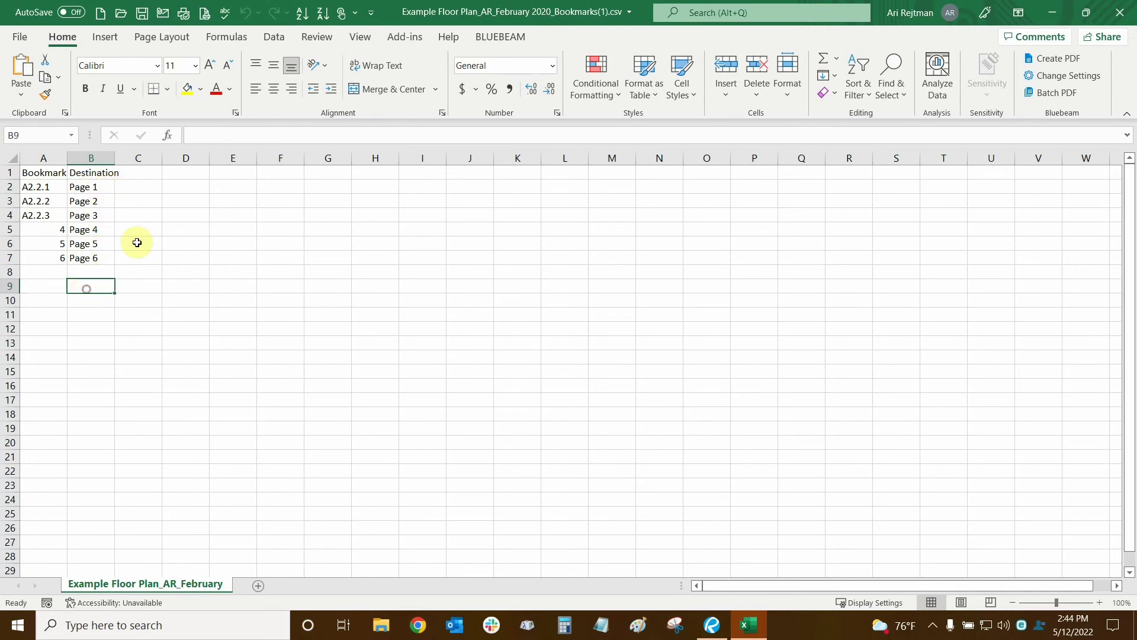
left_click(1120, 12)
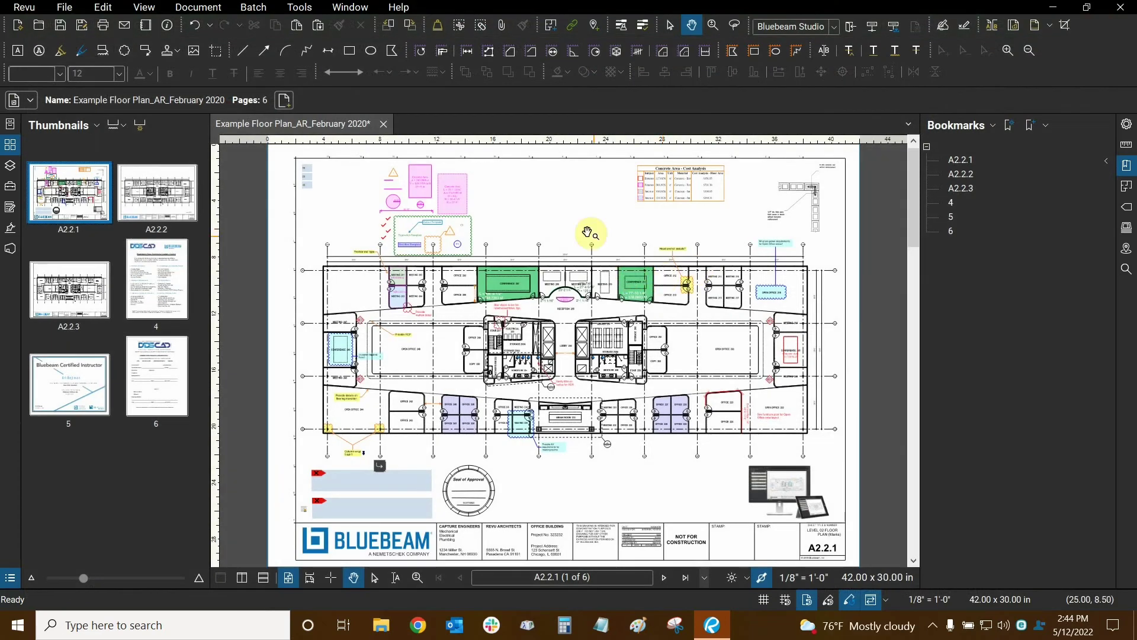